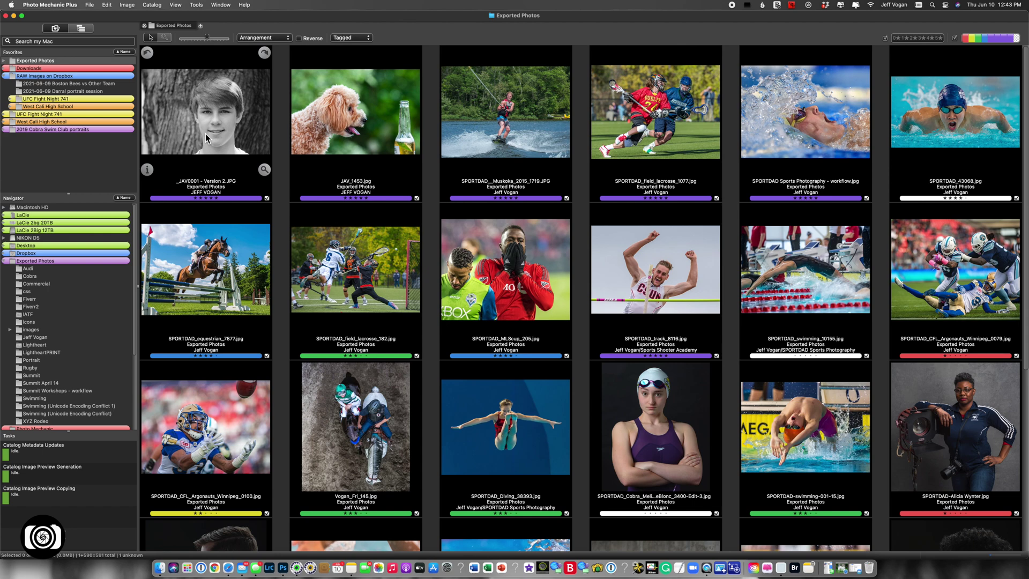
Step: Select the black-and-white portrait _JAV0001 - Version 2.JPG, the first thumbnail in Exported Photos
{"action": "left_click", "coordinate": [210, 114]}
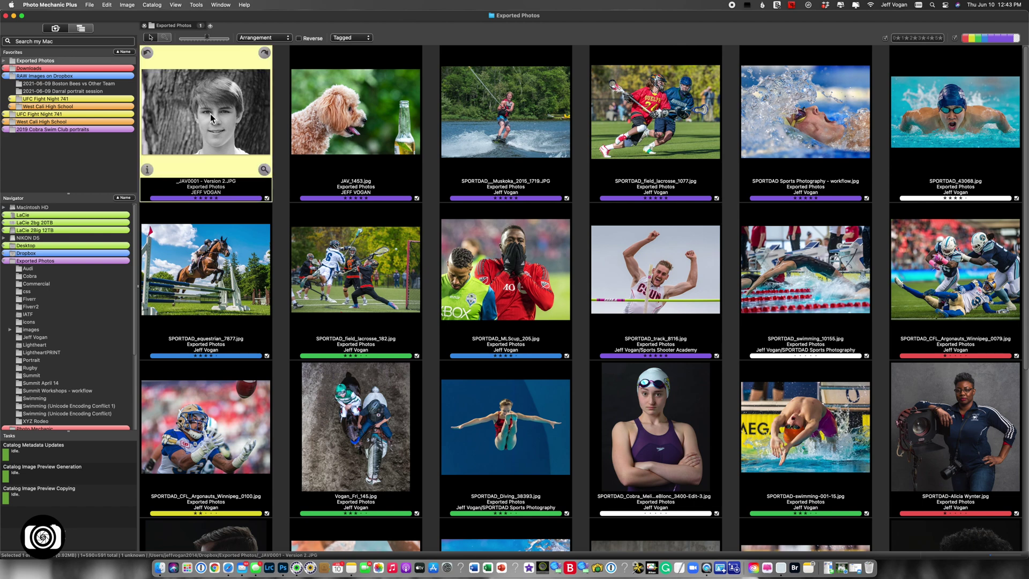
{"action": "right_click", "coordinate": [210, 114]}
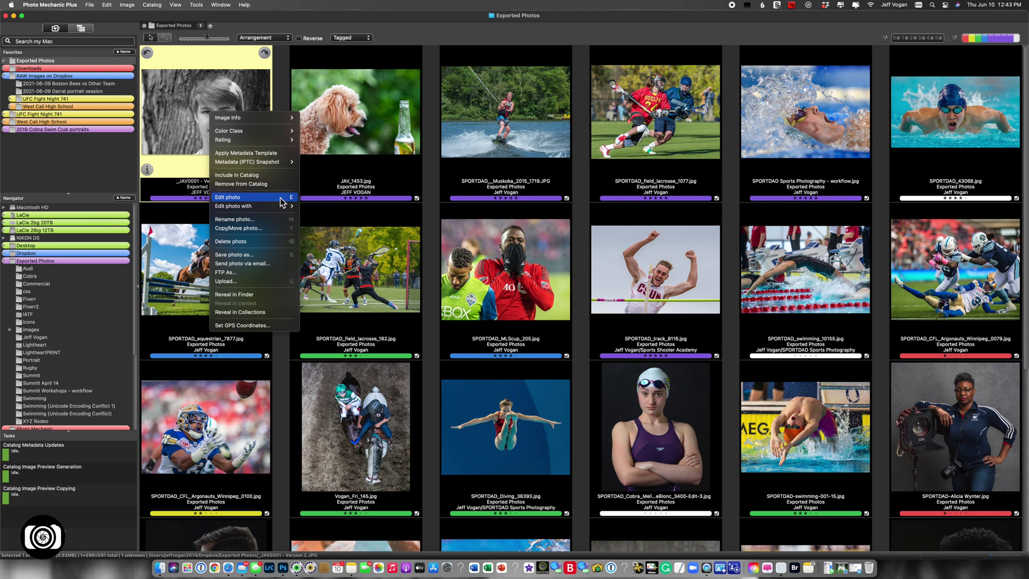
{"action": "mouse_move", "coordinate": [244, 207]}
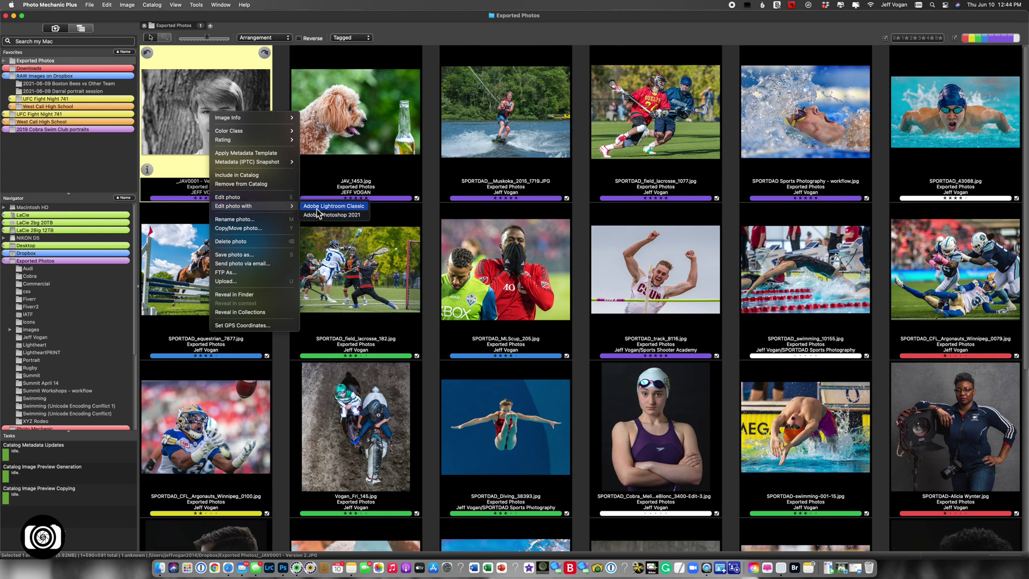
{"action": "left_click", "coordinate": [223, 95]}
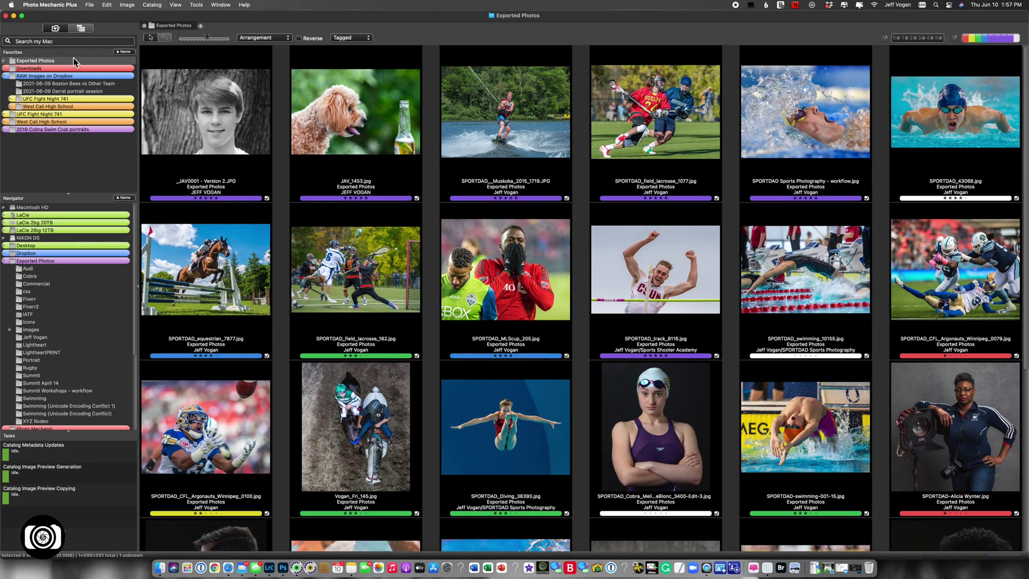
{"action": "left_click", "coordinate": [62, 7]}
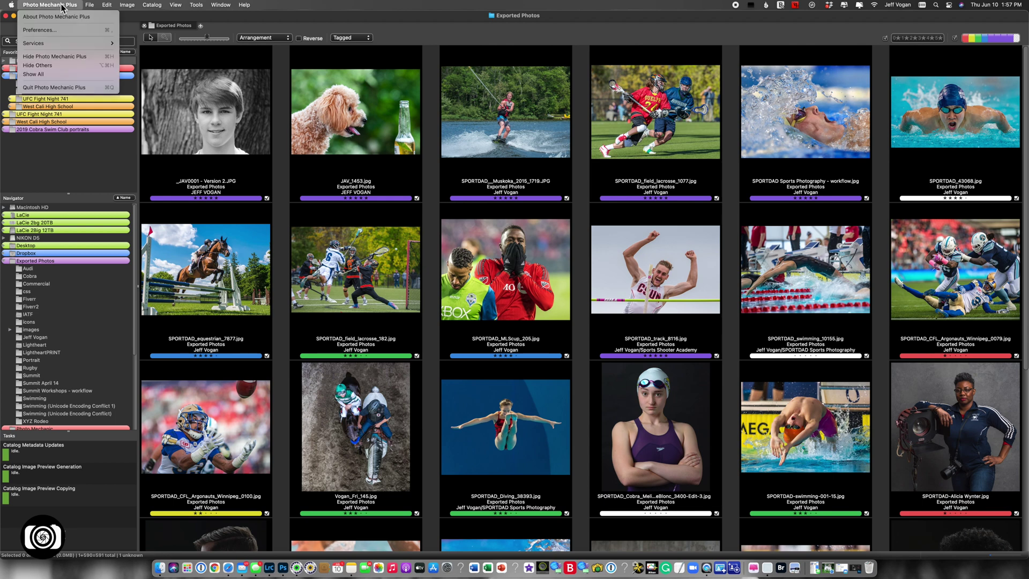
{"action": "left_click", "coordinate": [63, 34]}
{"action": "left_click", "coordinate": [364, 145]}
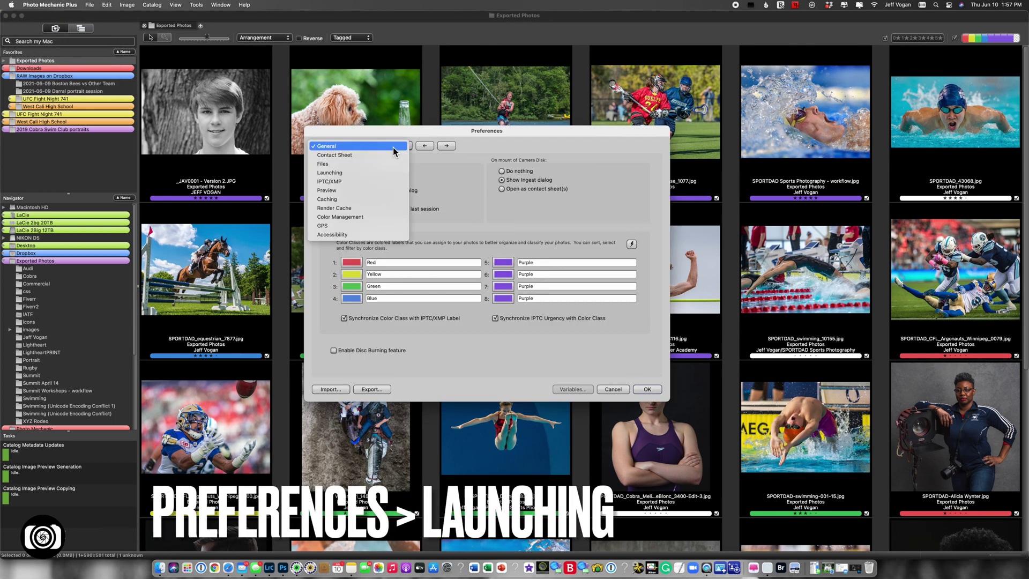
{"action": "left_click", "coordinate": [386, 173]}
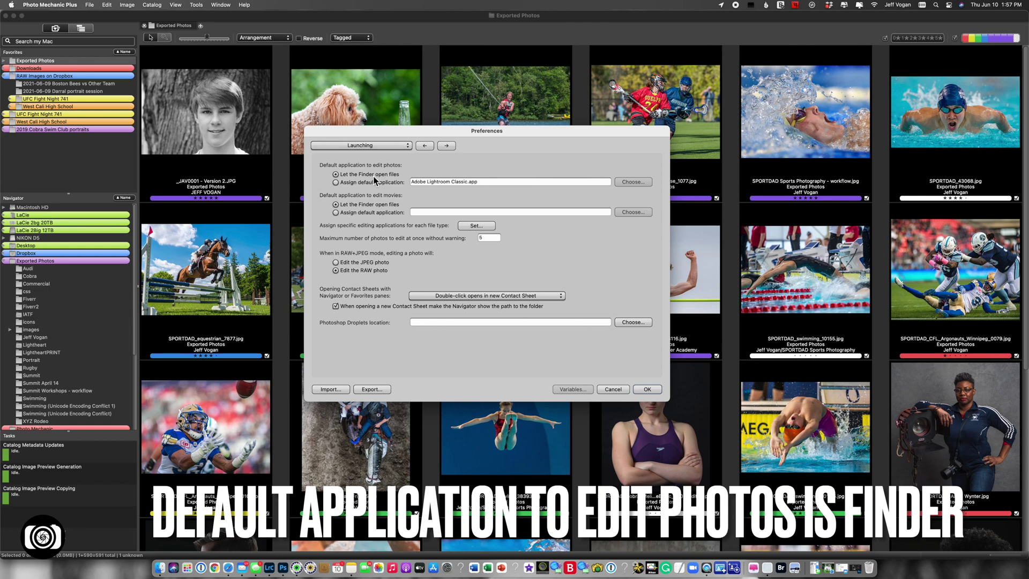
{"action": "key", "text": "Return"}
{"action": "left_click", "coordinate": [207, 131]}
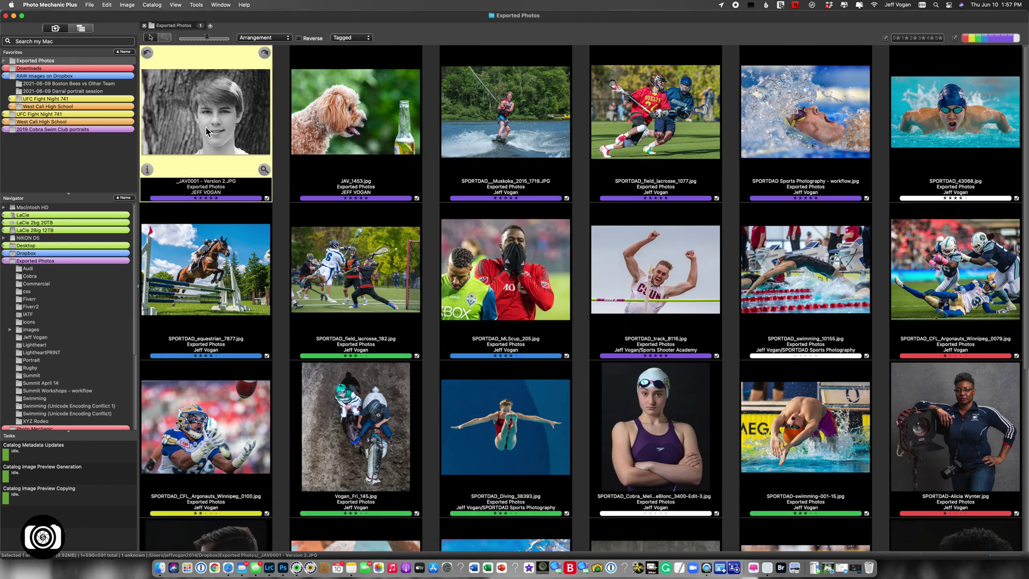
{"action": "key", "text": "e"}
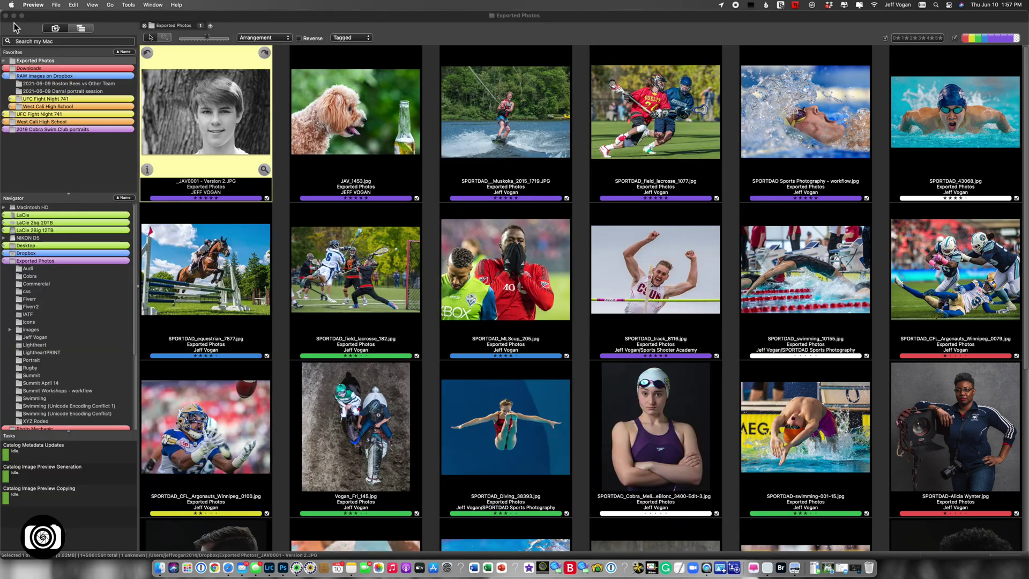
{"action": "left_click", "coordinate": [12, 22]}
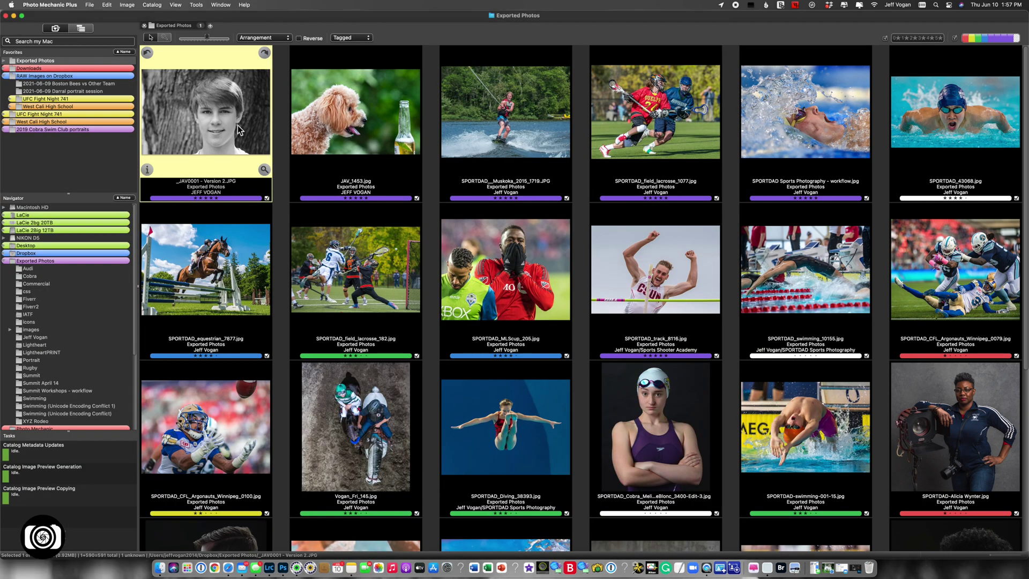
Step: Assign Adobe Lightroom Classic.app as the default editor in Launching preferences, dismissing the notice
{"action": "left_click", "coordinate": [61, 5]}
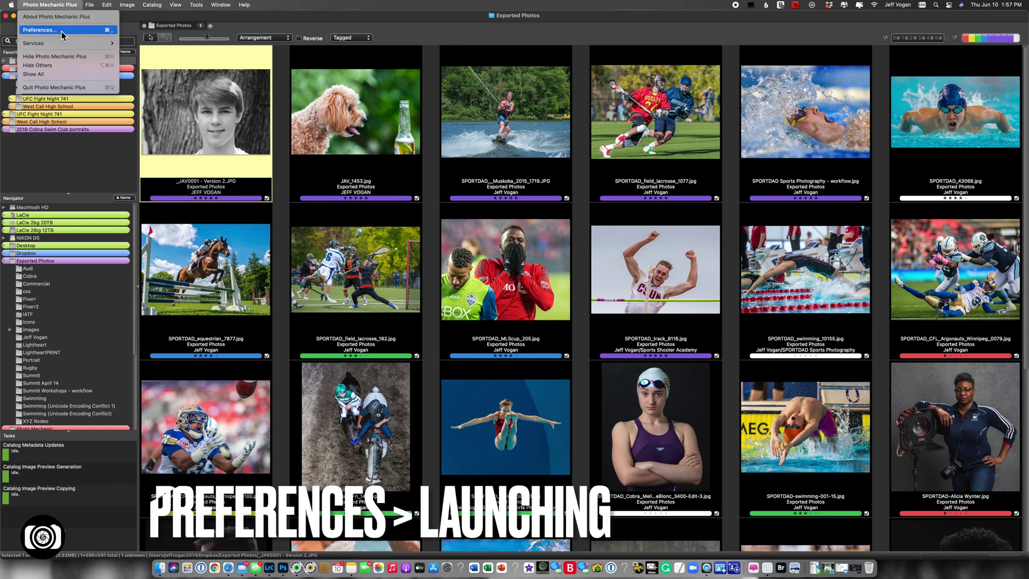
{"action": "left_click", "coordinate": [62, 30]}
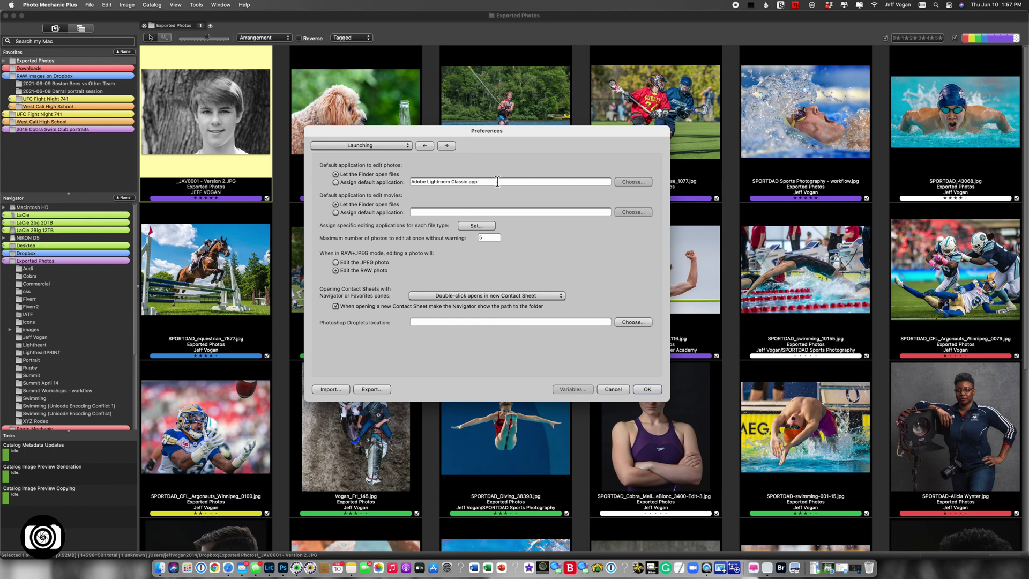
{"action": "left_click", "coordinate": [336, 182]}
{"action": "left_click", "coordinate": [624, 183]}
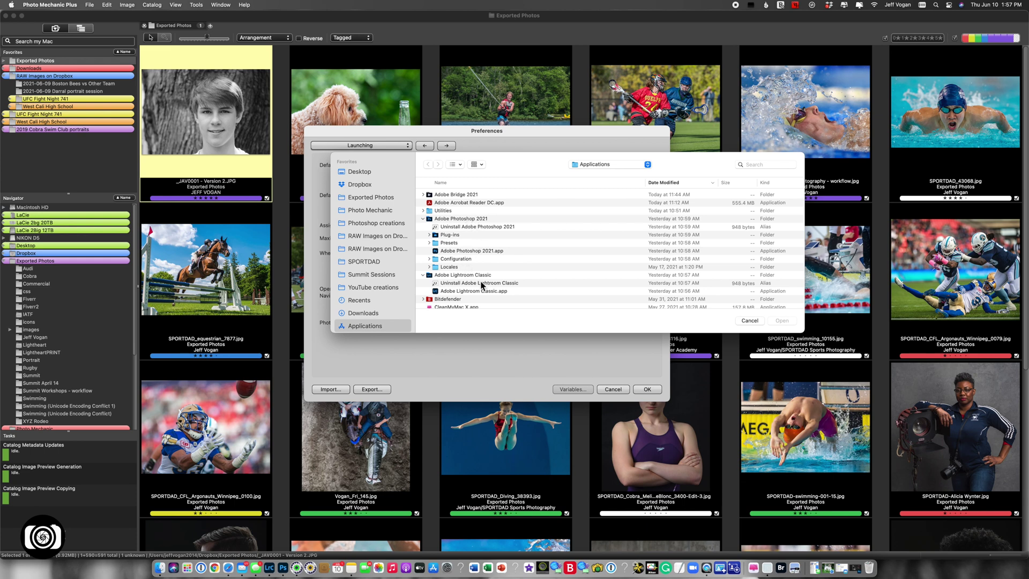
{"action": "left_click", "coordinate": [481, 291]}
{"action": "left_click", "coordinate": [782, 320]}
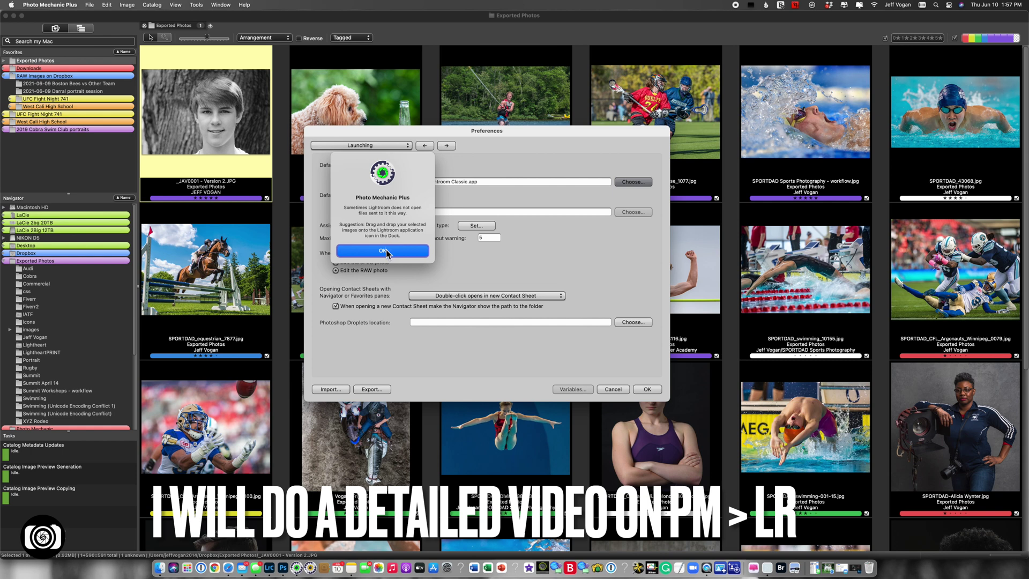
{"action": "left_click", "coordinate": [386, 252]}
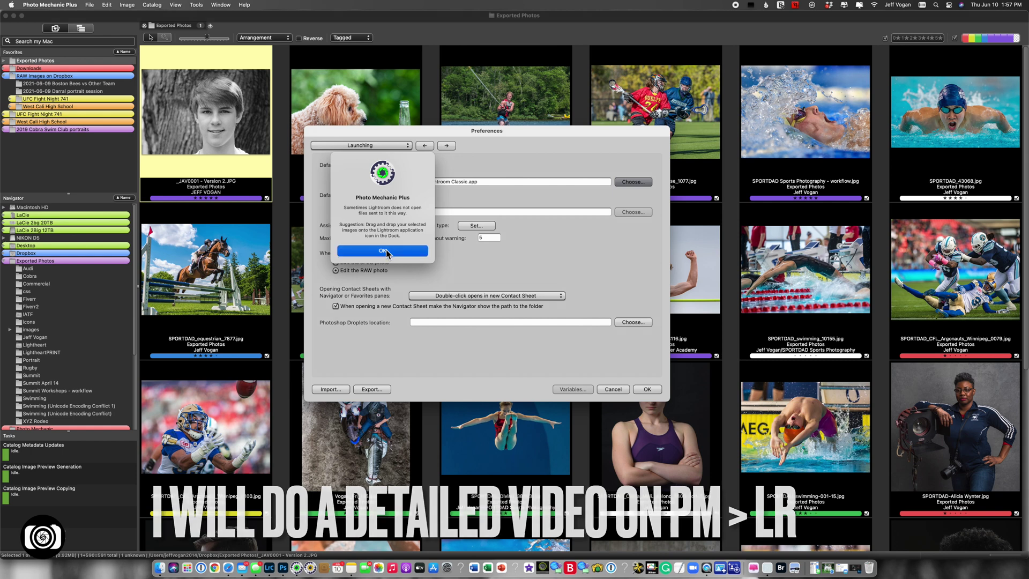
{"action": "left_click", "coordinate": [387, 251]}
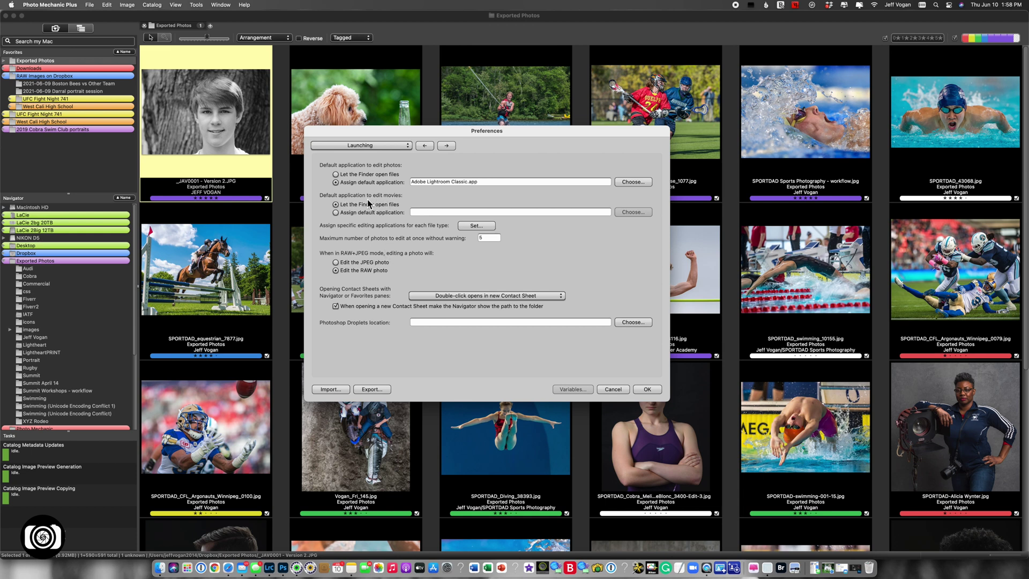
{"action": "left_click", "coordinate": [657, 392]}
Step: Show the portrait's context menu with the Edit photo with submenu
{"action": "right_click", "coordinate": [234, 129]}
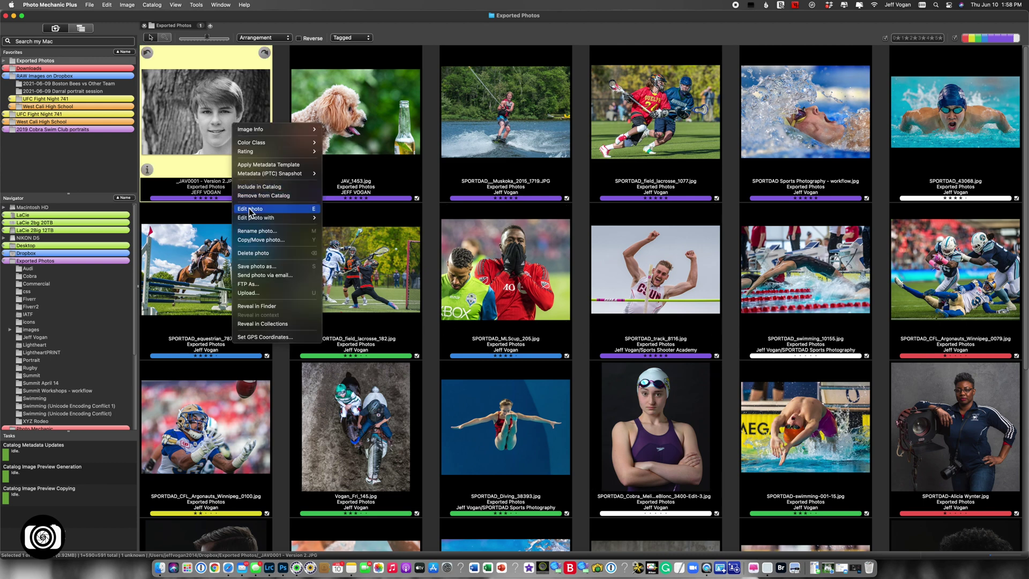
{"action": "mouse_move", "coordinate": [263, 220]}
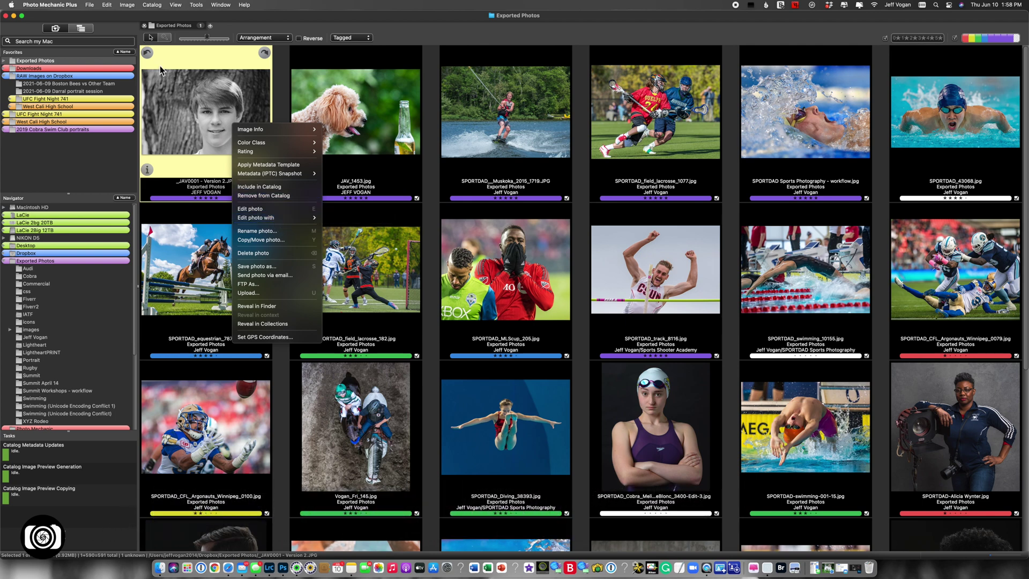
Step: In Launching preferences' per-file-type editors, assign Adobe Photoshop 2021 to Custom editor #1
{"action": "left_click", "coordinate": [62, 7]}
{"action": "left_click", "coordinate": [63, 7]}
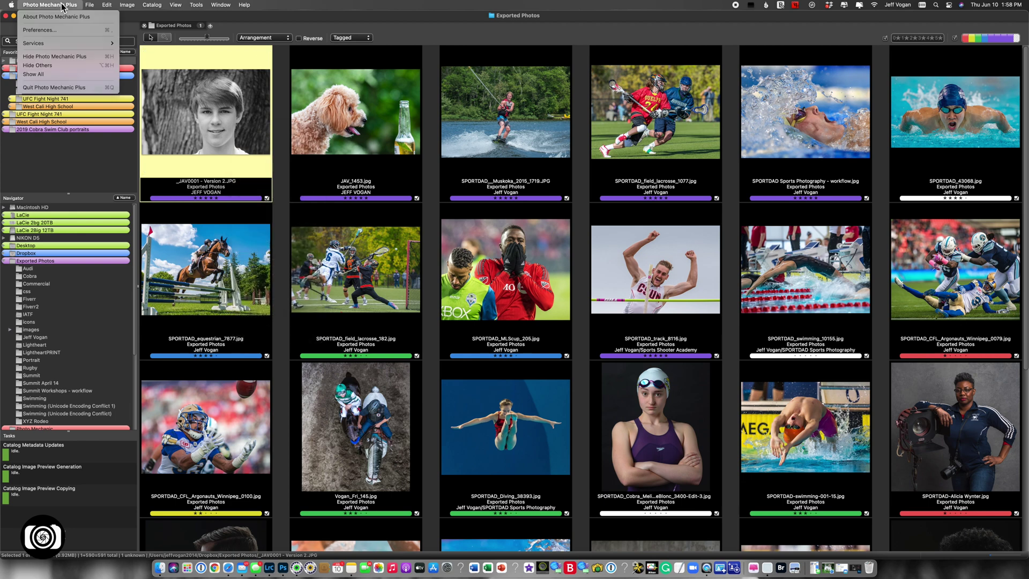
{"action": "left_click", "coordinate": [62, 30]}
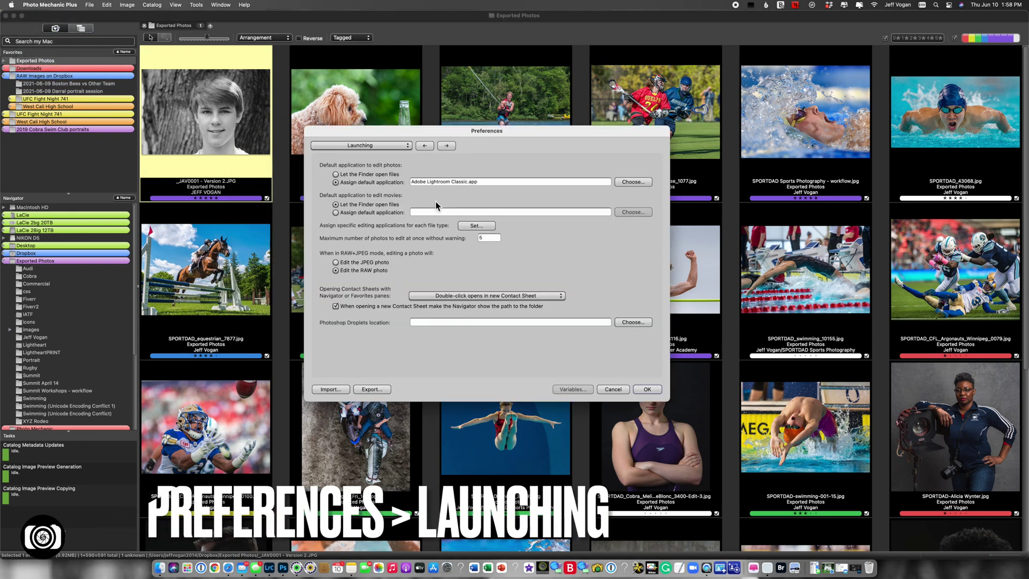
{"action": "left_click", "coordinate": [476, 226]}
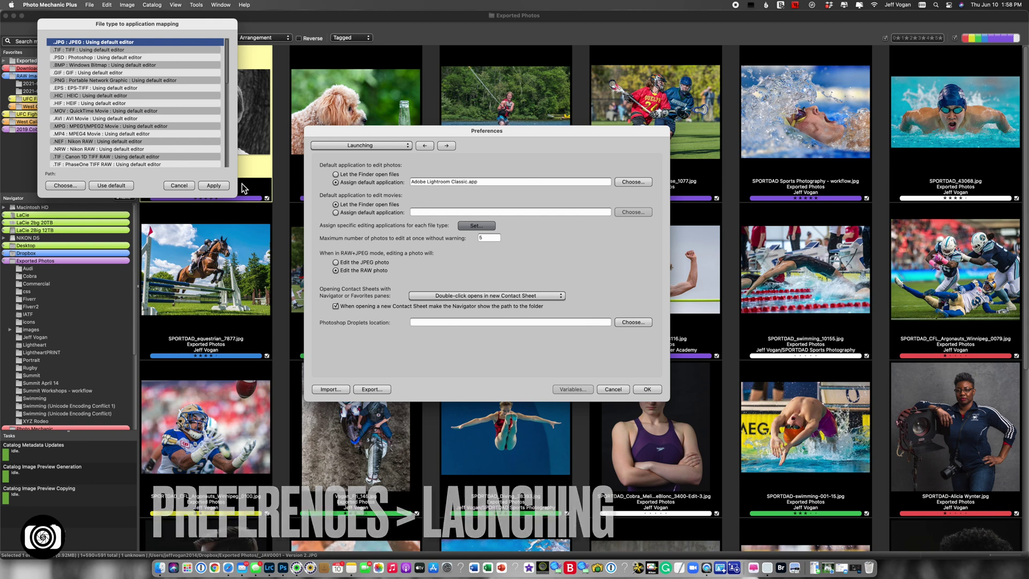
{"action": "scroll", "coordinate": [175, 124], "scroll_direction": "down", "scroll_amount": 3}
{"action": "scroll", "coordinate": [175, 127], "scroll_direction": "down", "scroll_amount": 15}
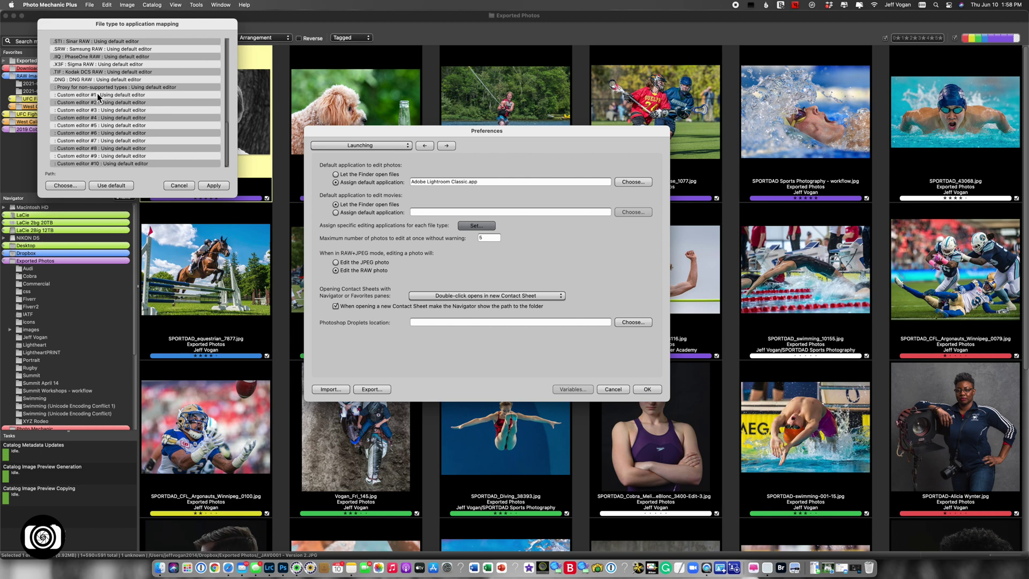
{"action": "left_click", "coordinate": [89, 96]}
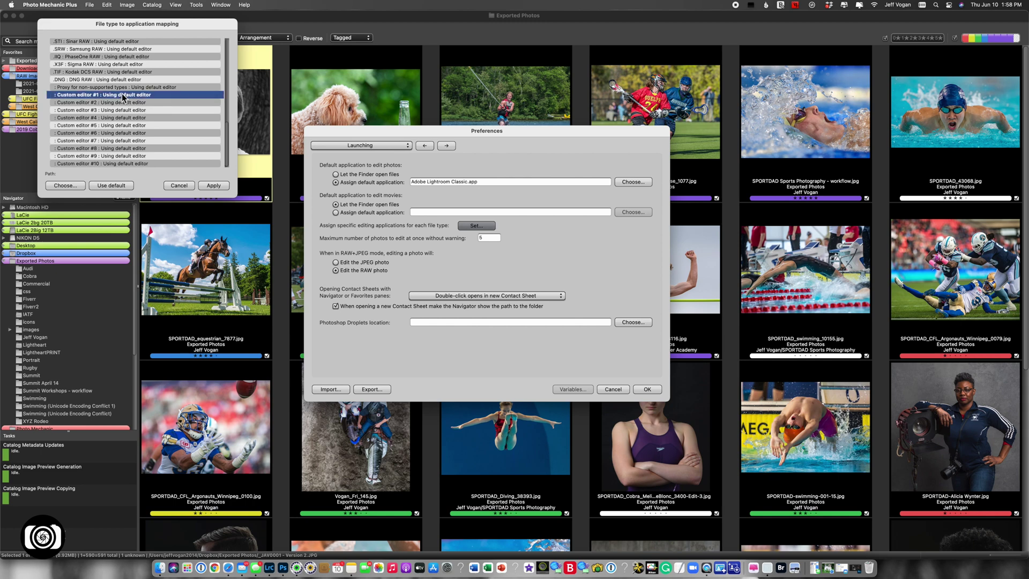
{"action": "left_click", "coordinate": [64, 185]}
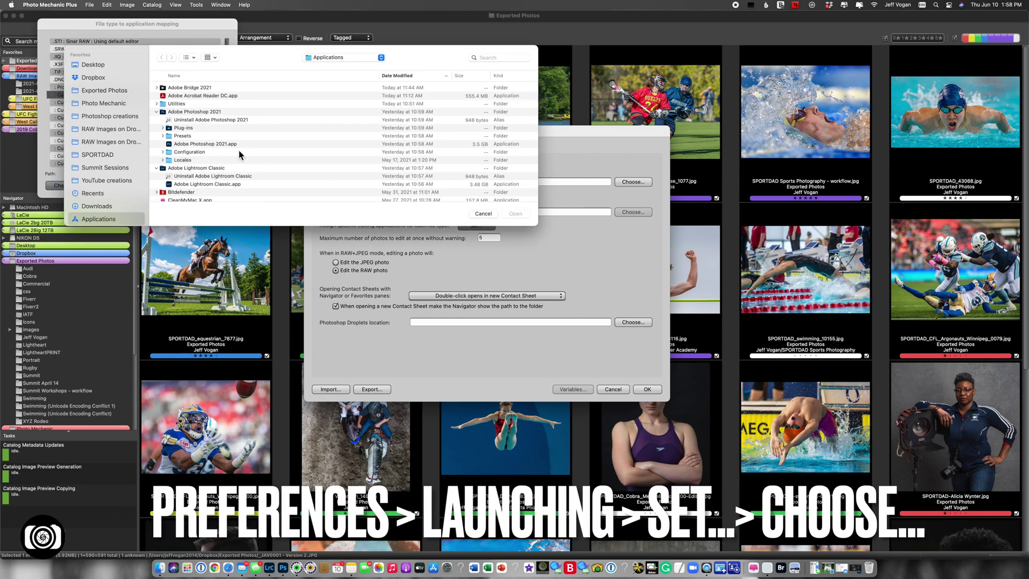
{"action": "left_click", "coordinate": [190, 144]}
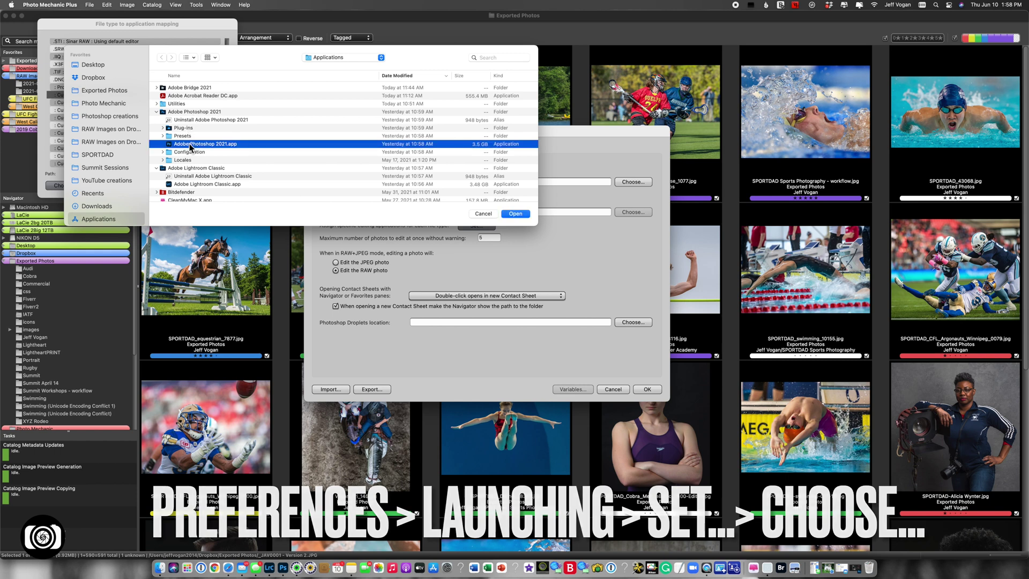
{"action": "left_click", "coordinate": [515, 214]}
Step: Assign Adobe Bridge 2021 to Custom editor #2
{"action": "scroll", "coordinate": [147, 137], "scroll_direction": "down", "scroll_amount": 10}
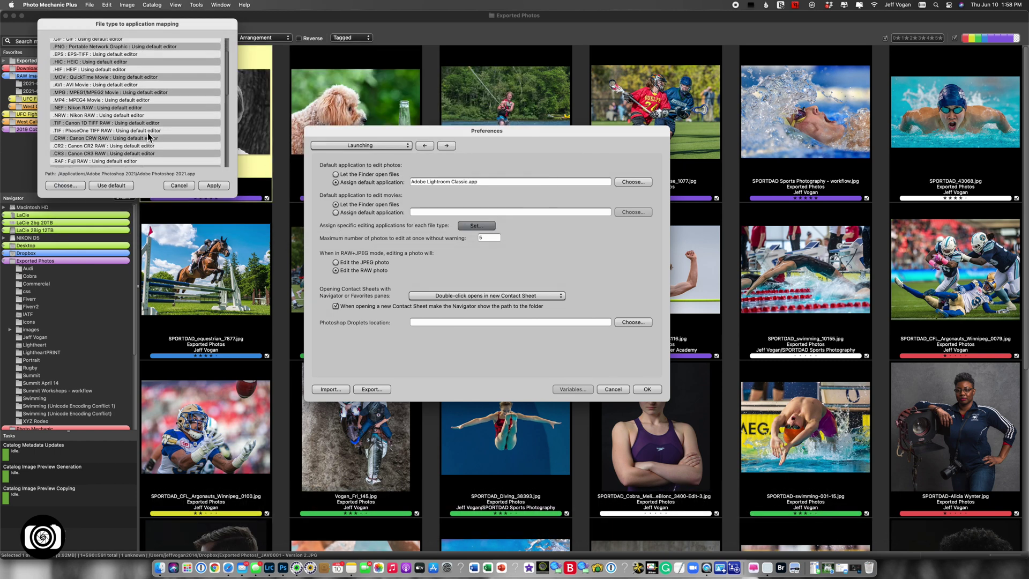
{"action": "scroll", "coordinate": [185, 141], "scroll_direction": "down", "scroll_amount": 5}
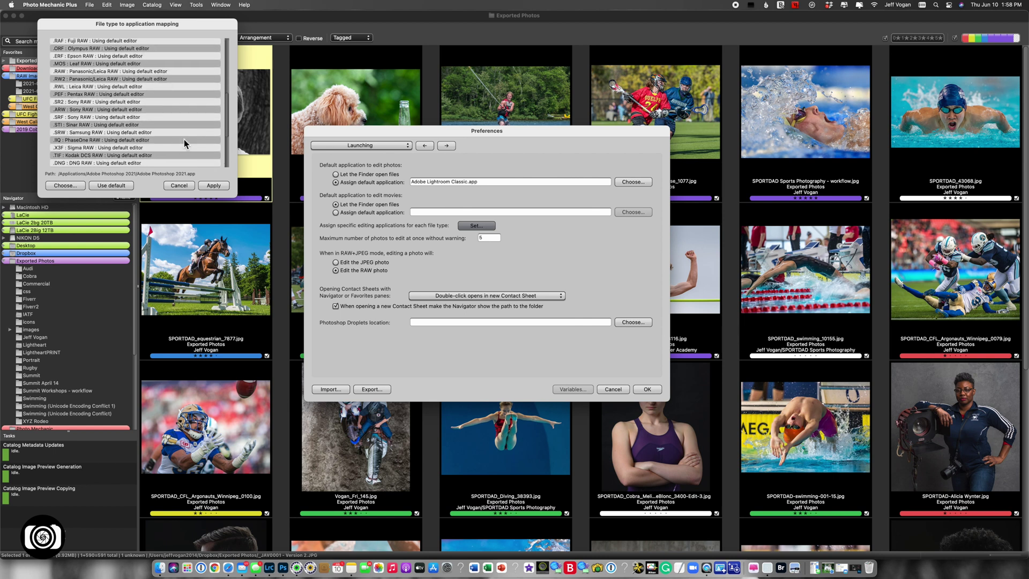
{"action": "left_click", "coordinate": [127, 141]}
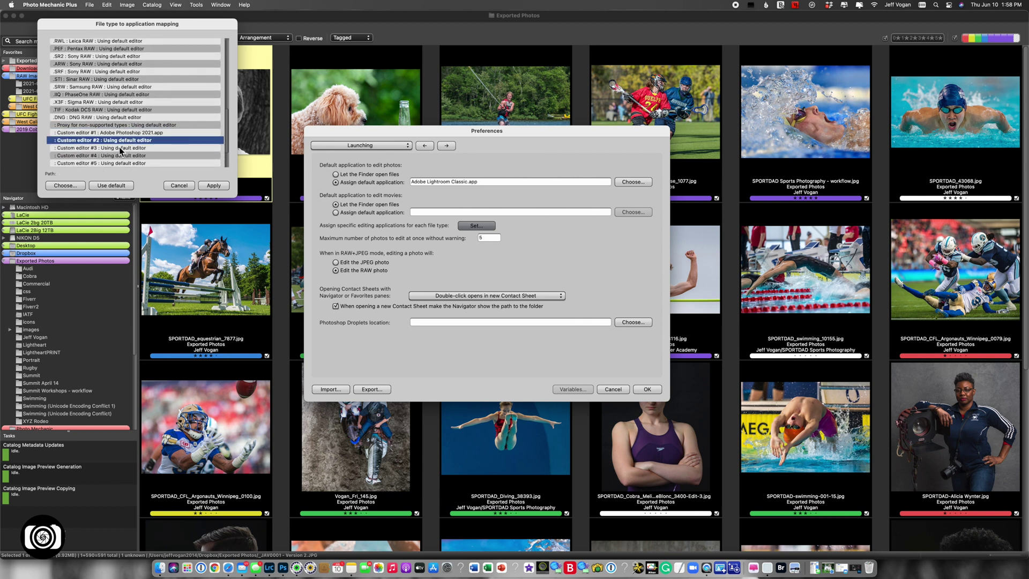
{"action": "left_click", "coordinate": [65, 185]}
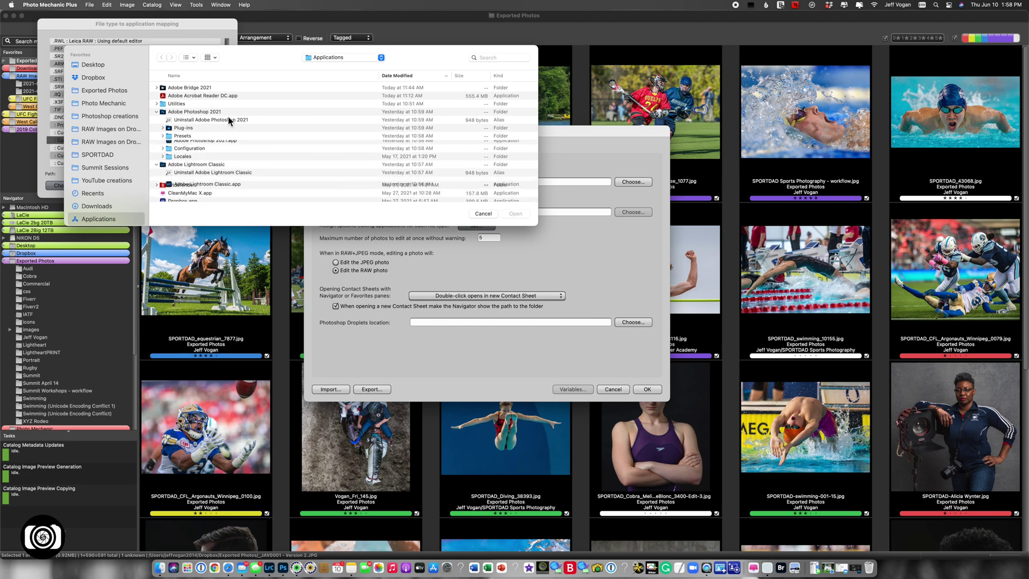
{"action": "left_click", "coordinate": [157, 88]}
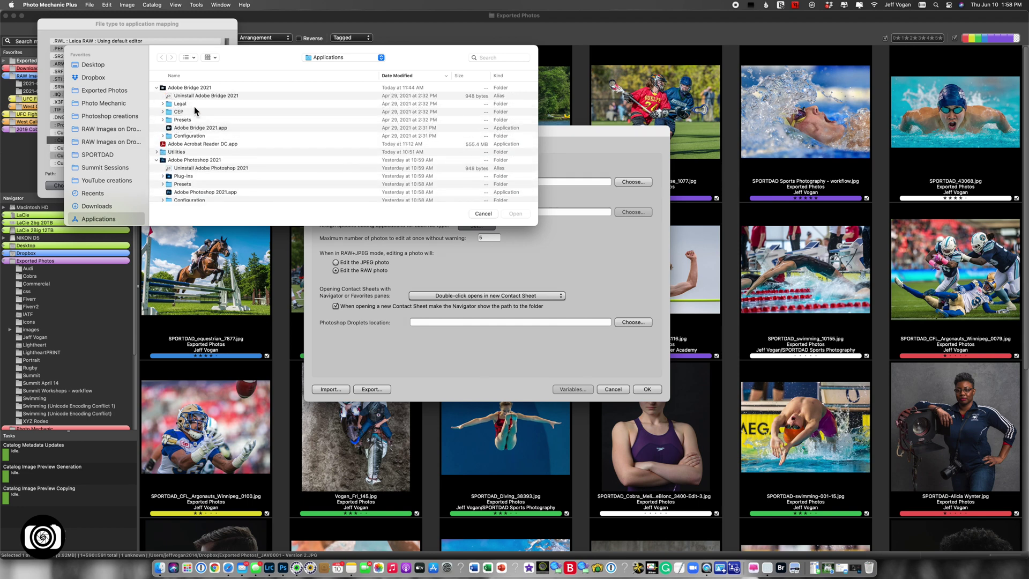
{"action": "left_click", "coordinate": [200, 129]}
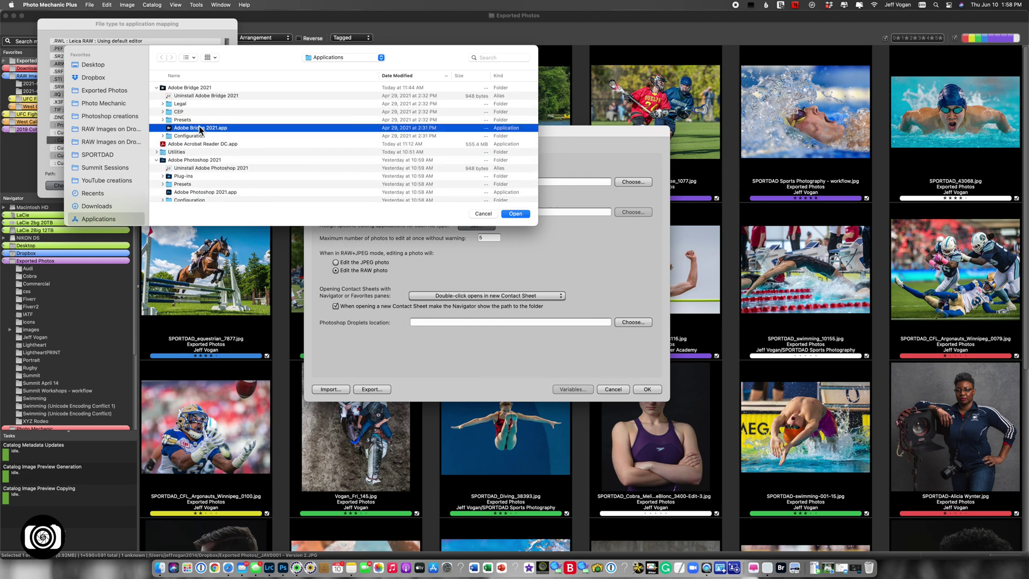
{"action": "left_click", "coordinate": [514, 213]}
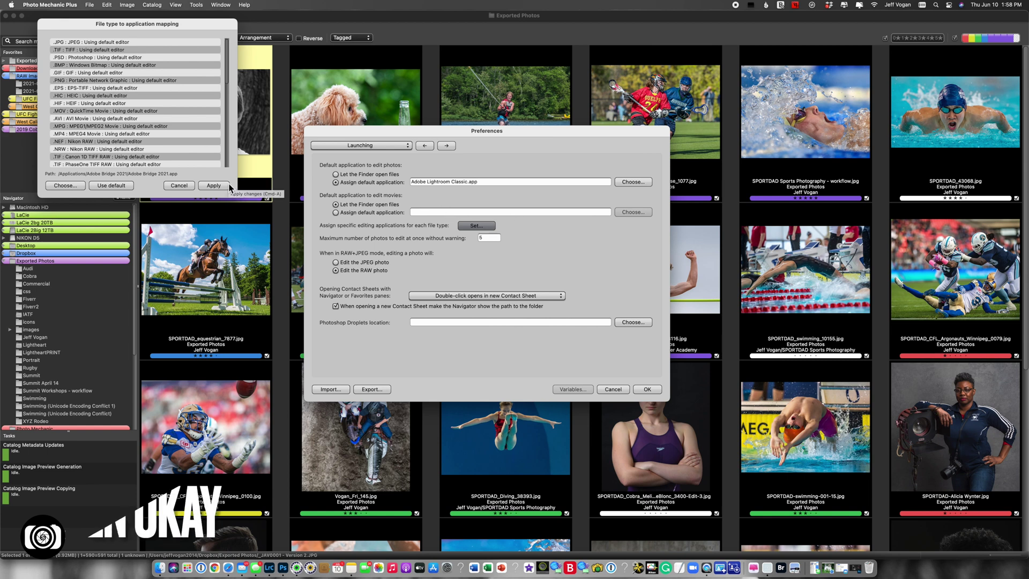
Step: Apply and save the editor assignments, then open the first portrait in Adobe Photoshop 2021
{"action": "left_click", "coordinate": [213, 185]}
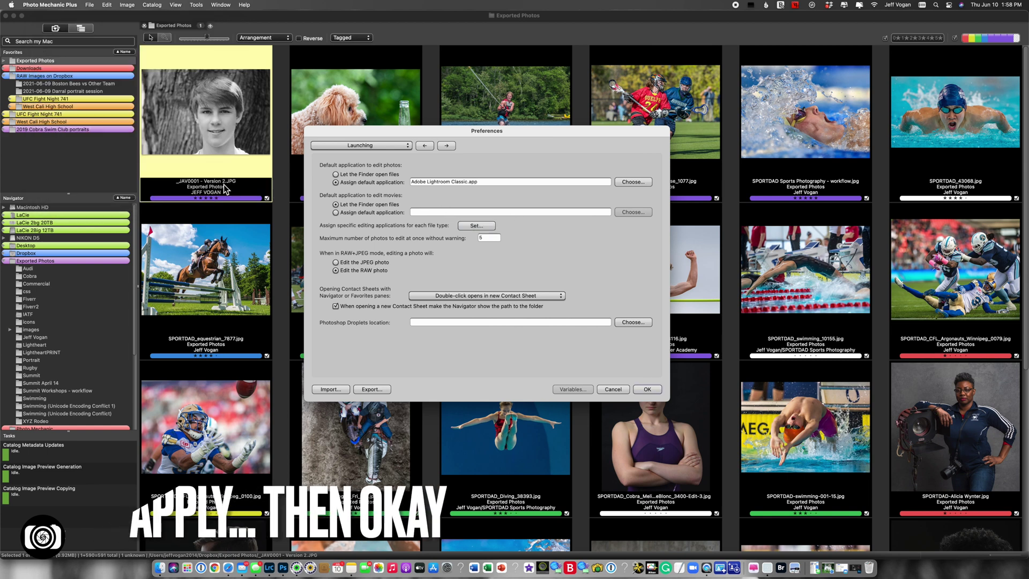
{"action": "left_click", "coordinate": [648, 390]}
{"action": "right_click", "coordinate": [210, 117]}
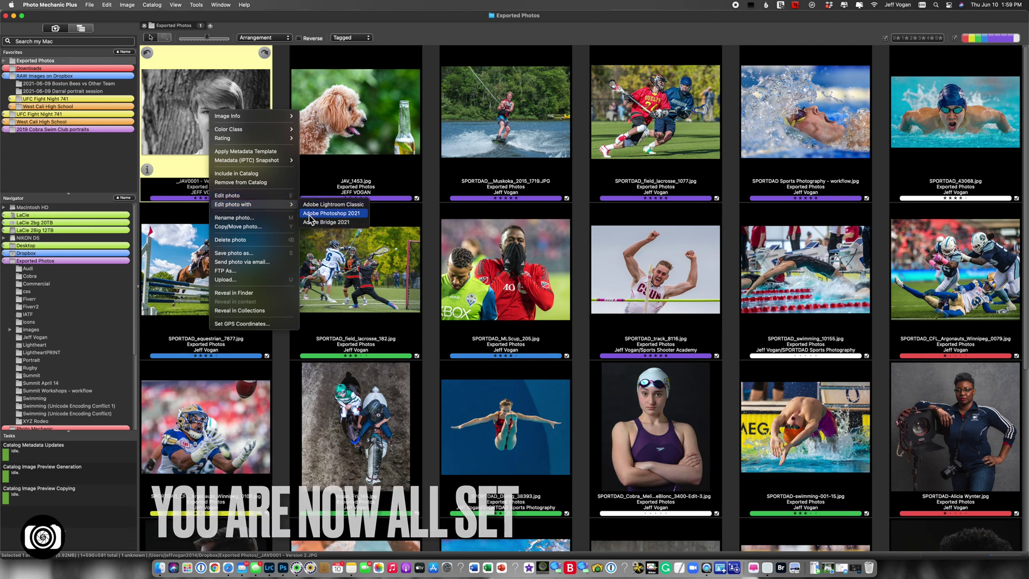
{"action": "left_click", "coordinate": [309, 214]}
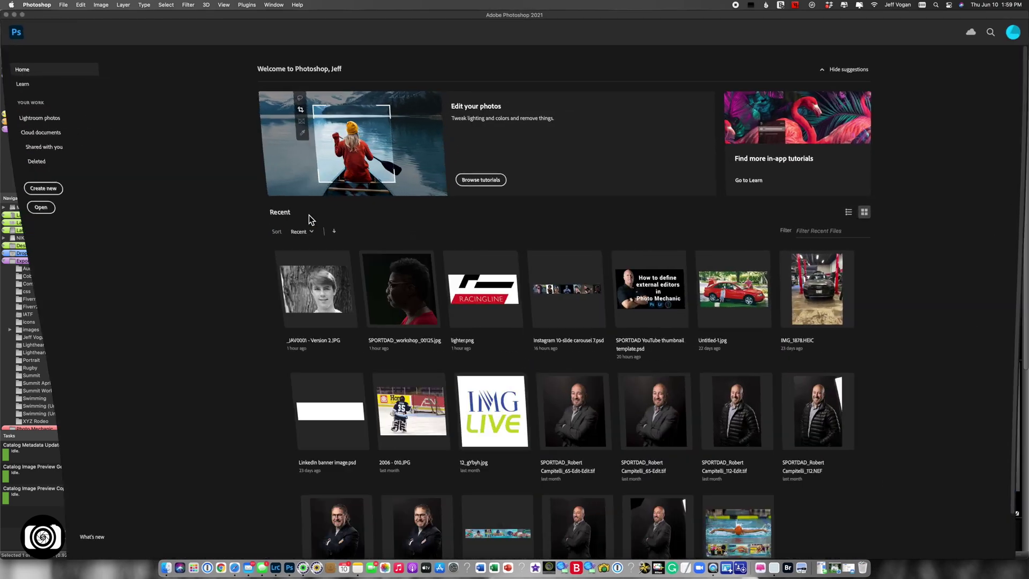